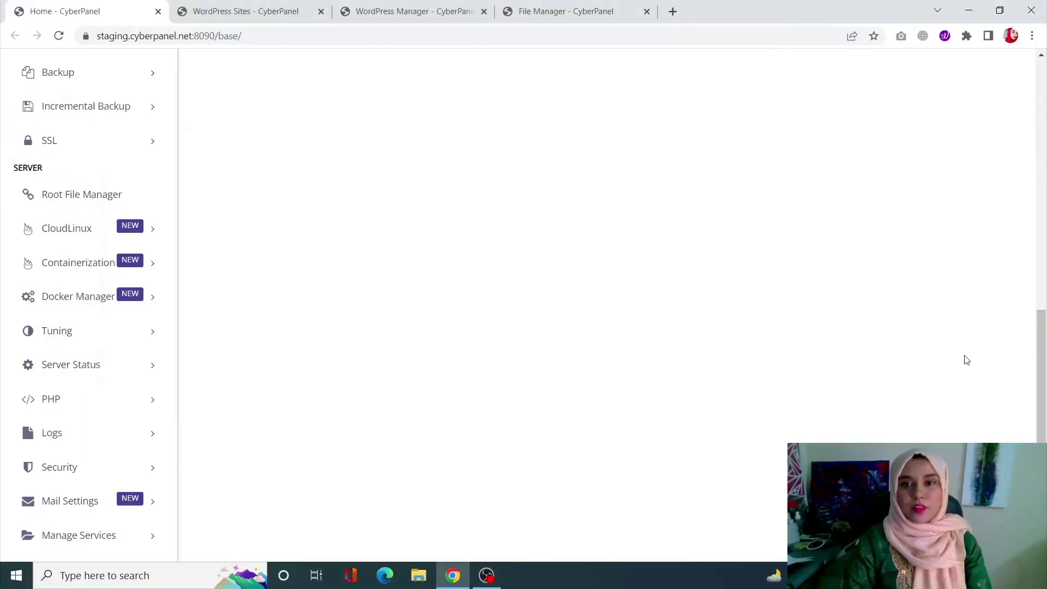
Step: Open Edit PHP Configs from the PHP sidebar section in a new tab and switch to it
scroll(591, 241, up, 2)
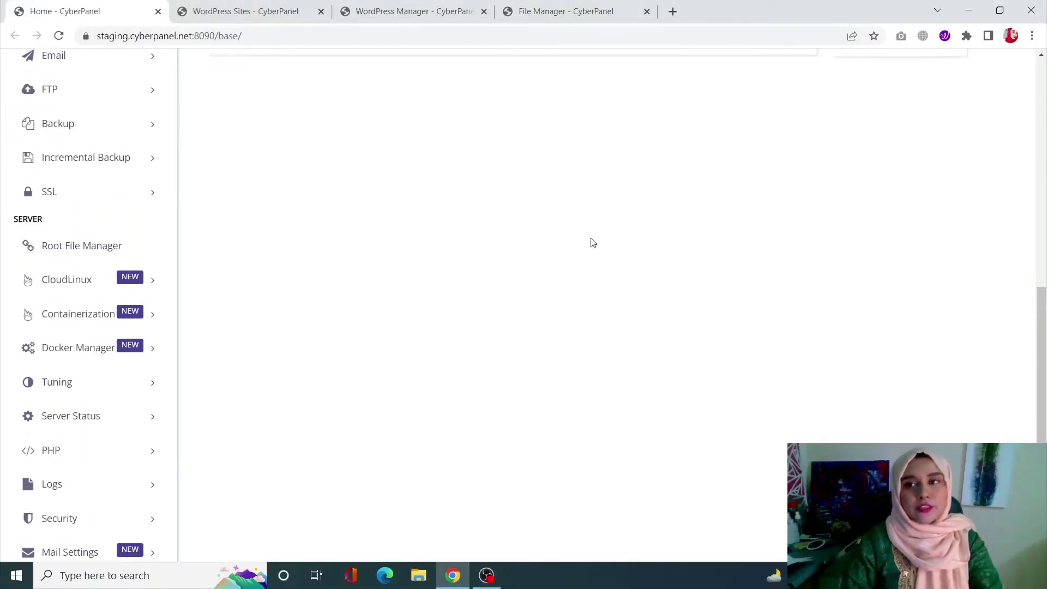
click(1043, 171)
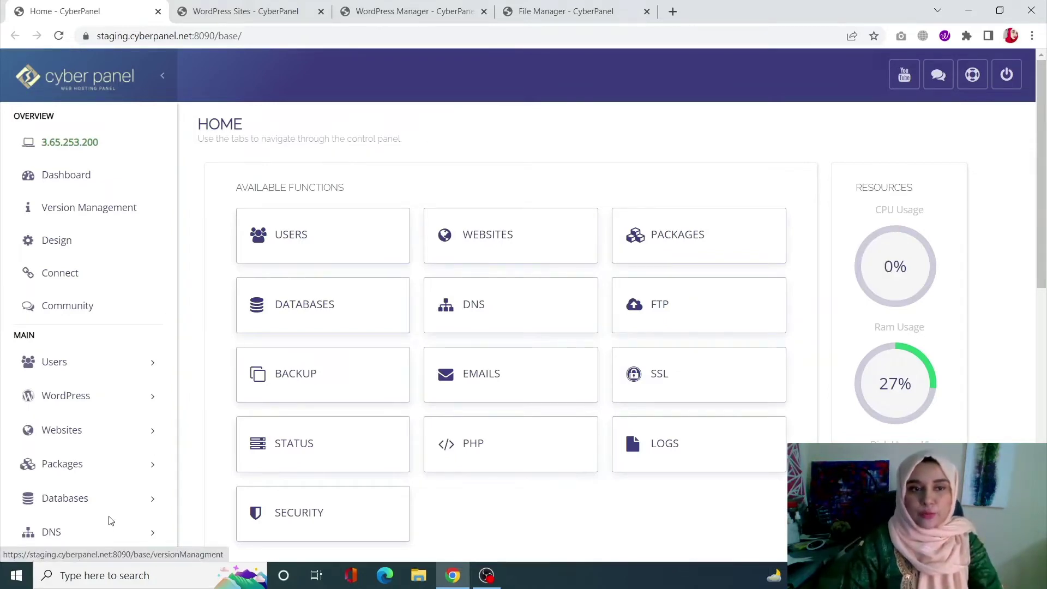
scroll(109, 521, down, 7)
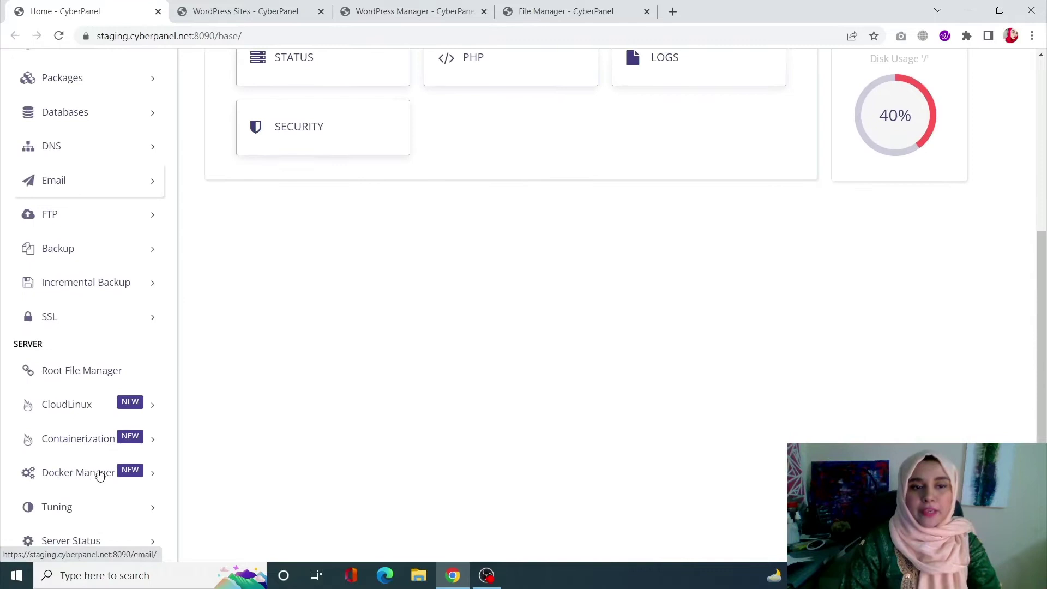
scroll(100, 475, down, 3)
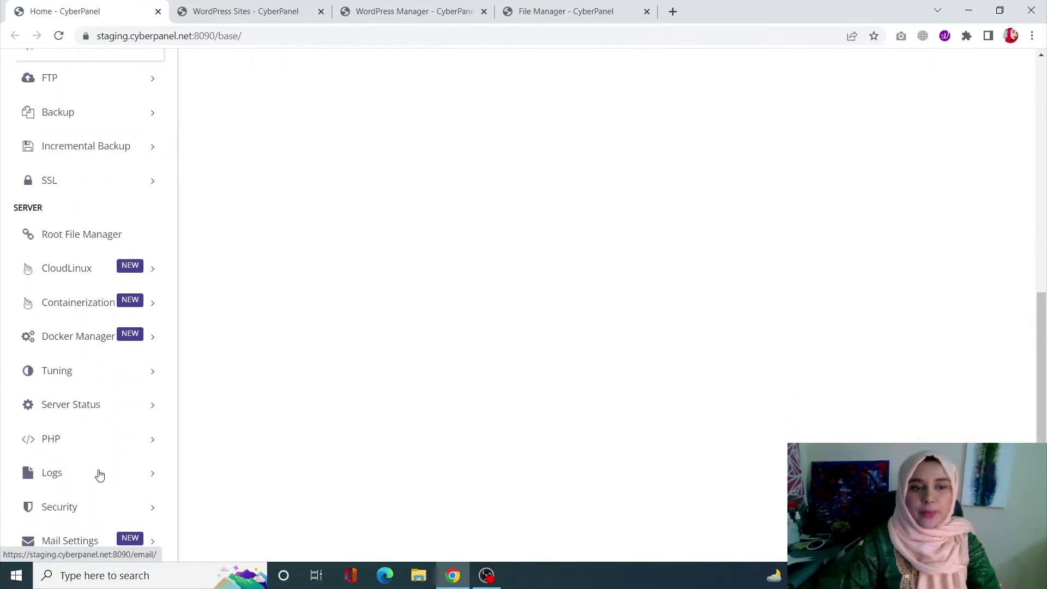
click(59, 446)
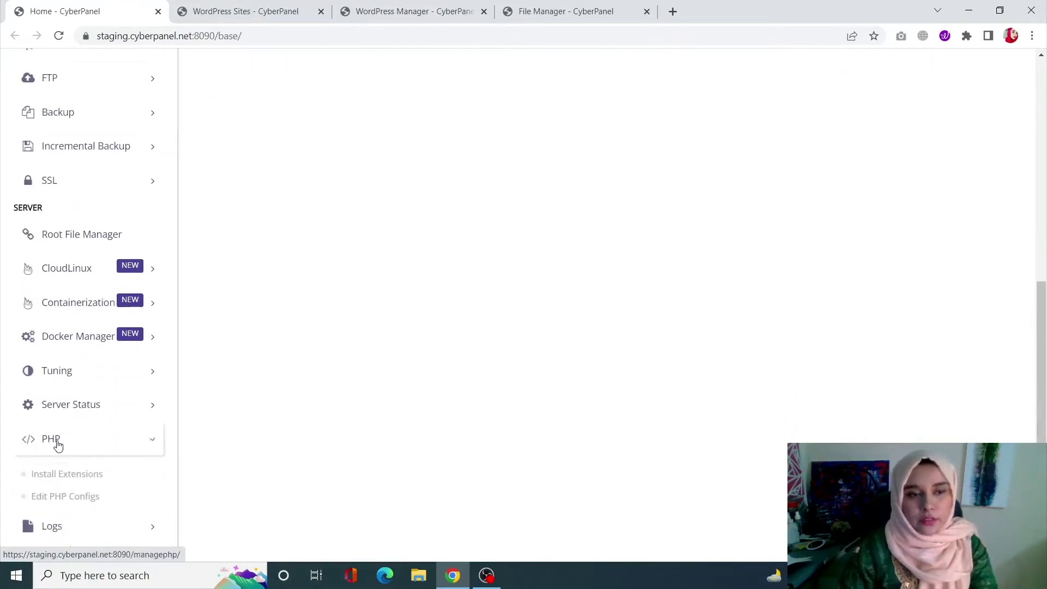
right_click(84, 502)
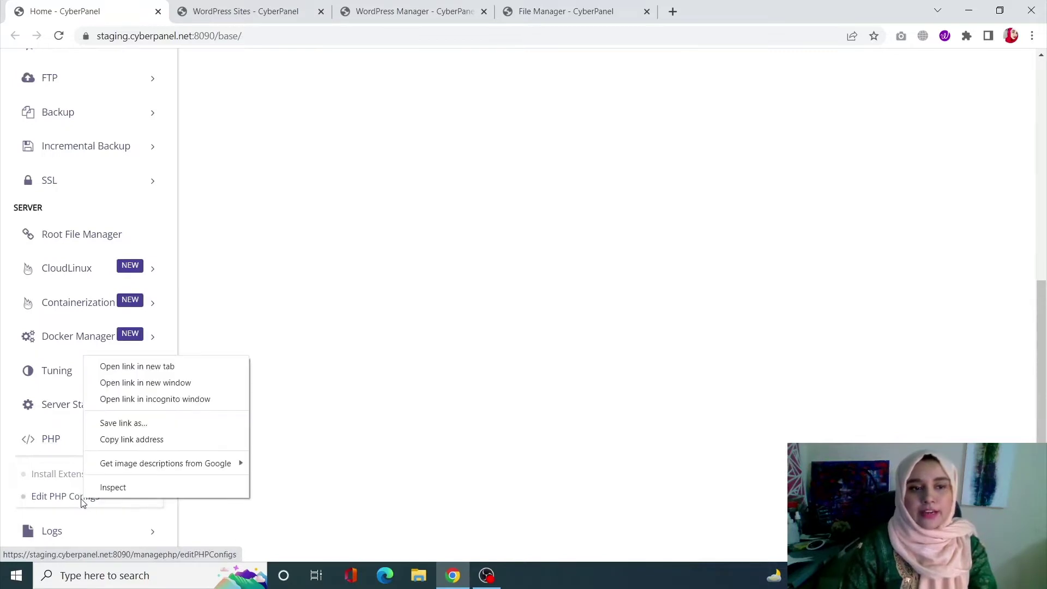
click(130, 365)
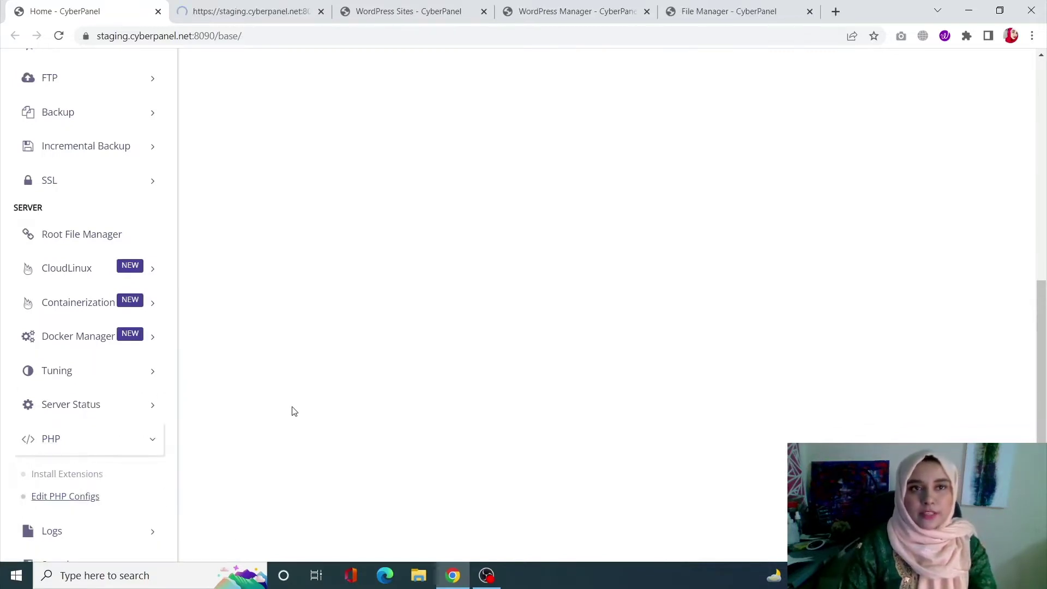
click(252, 4)
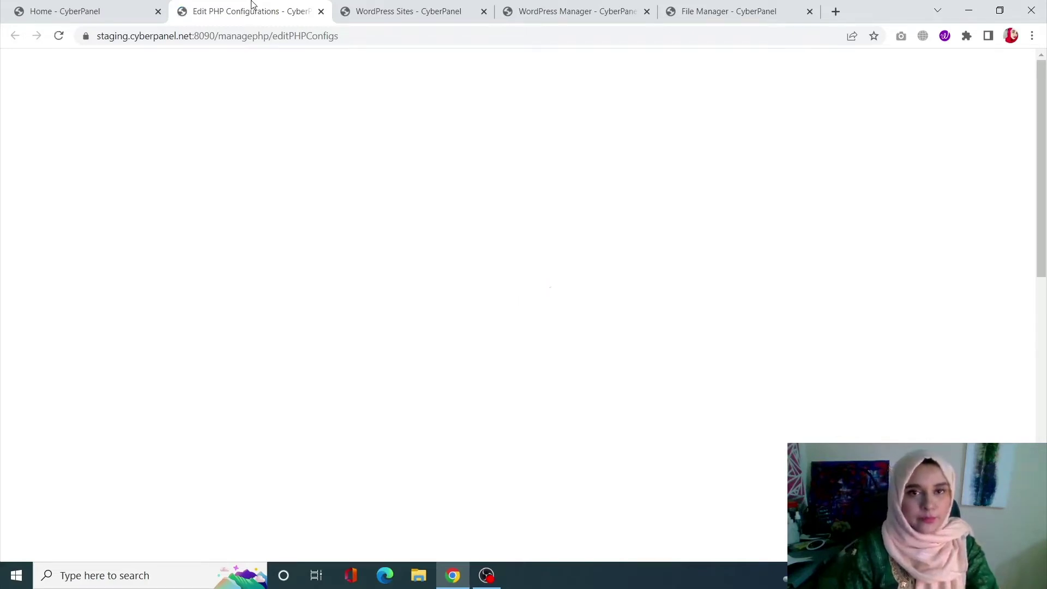
Step: Select PHP 7.4 and change max_execution_time from 30 to 300
click(459, 284)
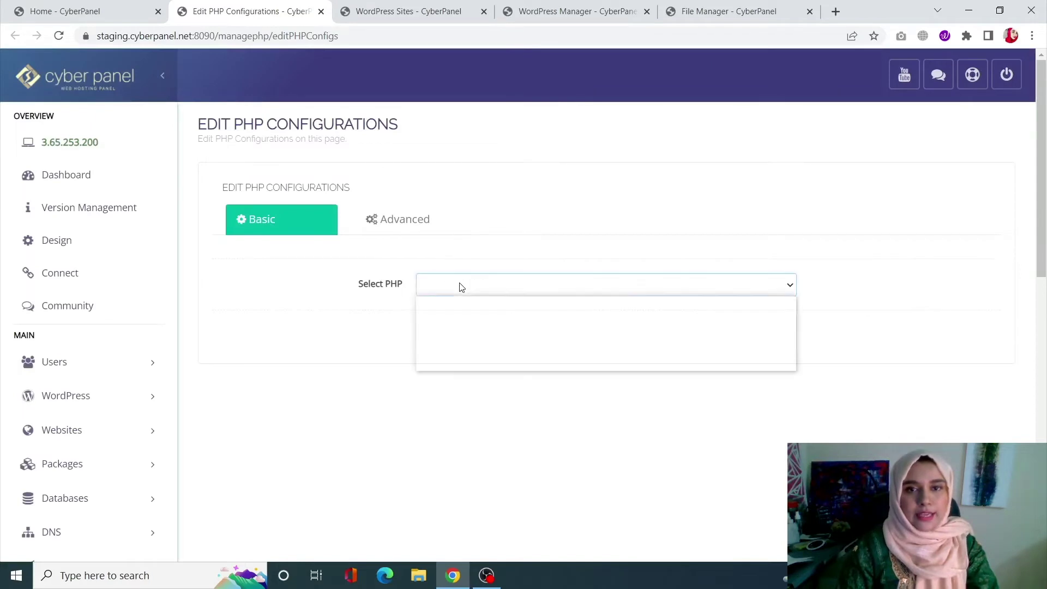
click(472, 343)
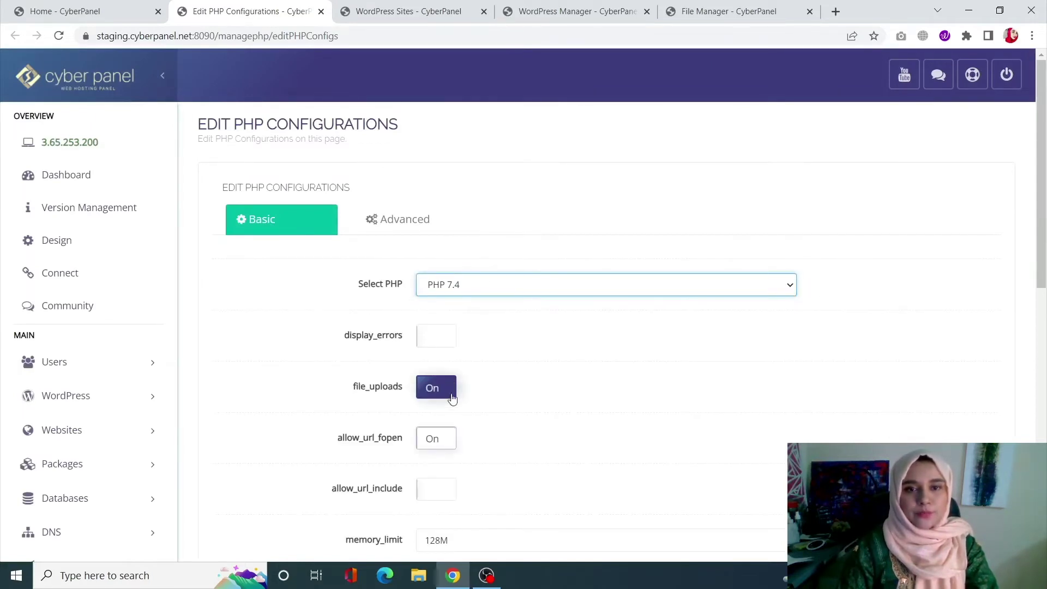
scroll(453, 452, down, 3)
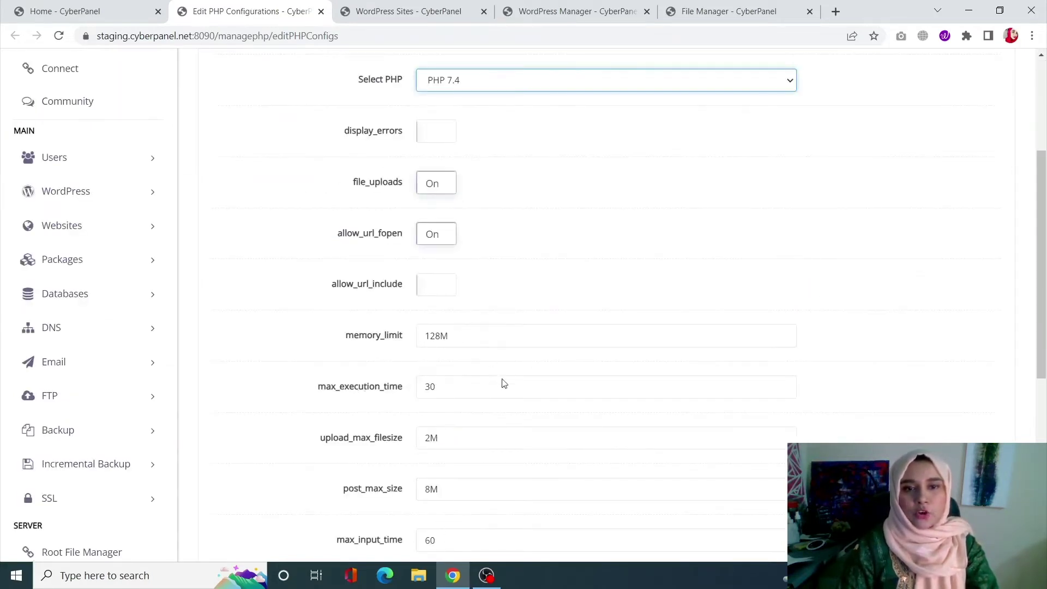
double_click(462, 394)
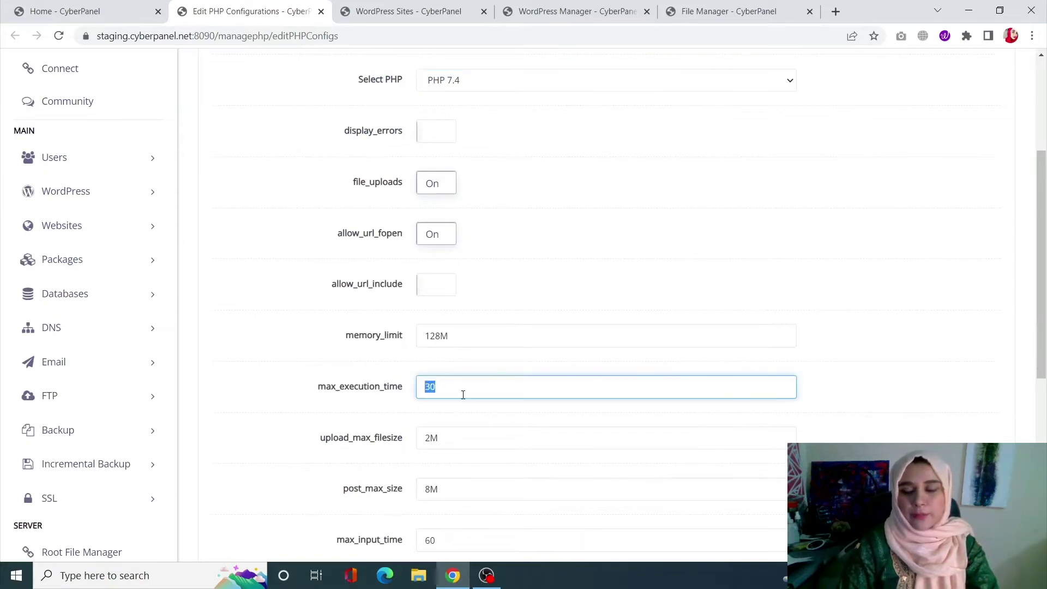
text(300)
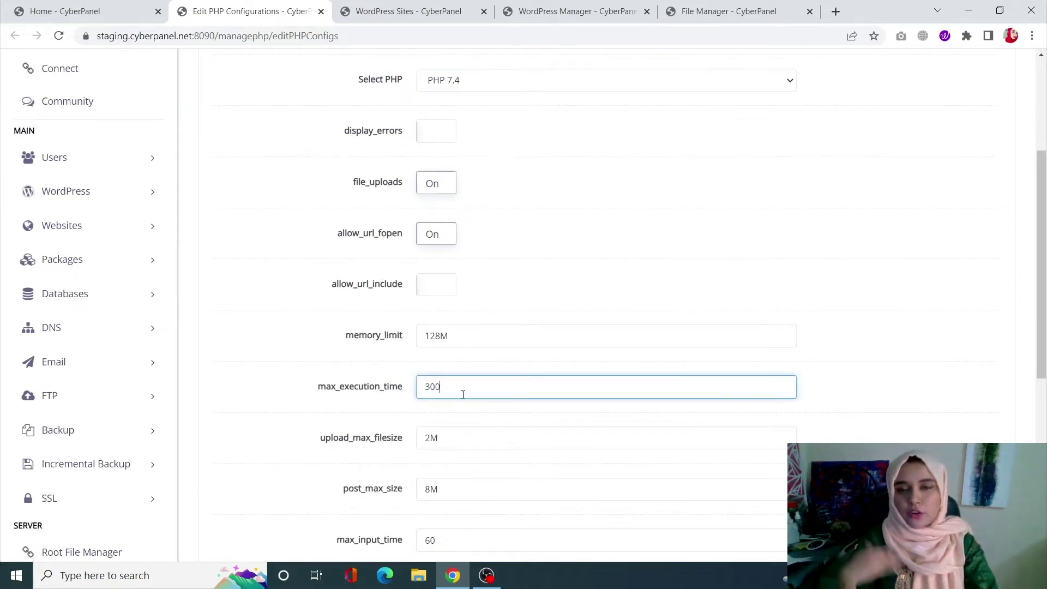
scroll(464, 500, down, 4)
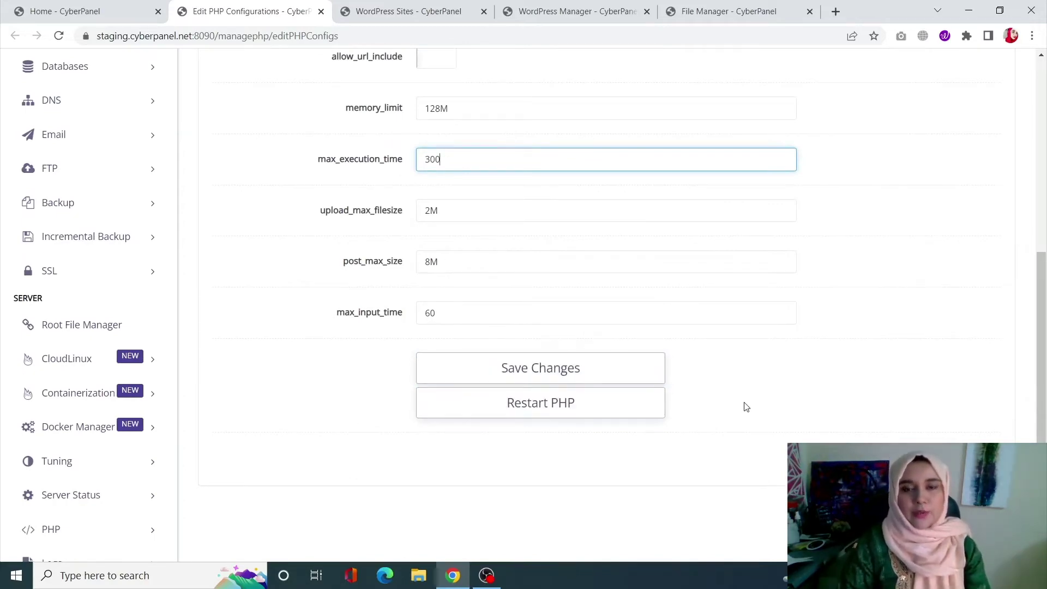
scroll(746, 406, up, 8)
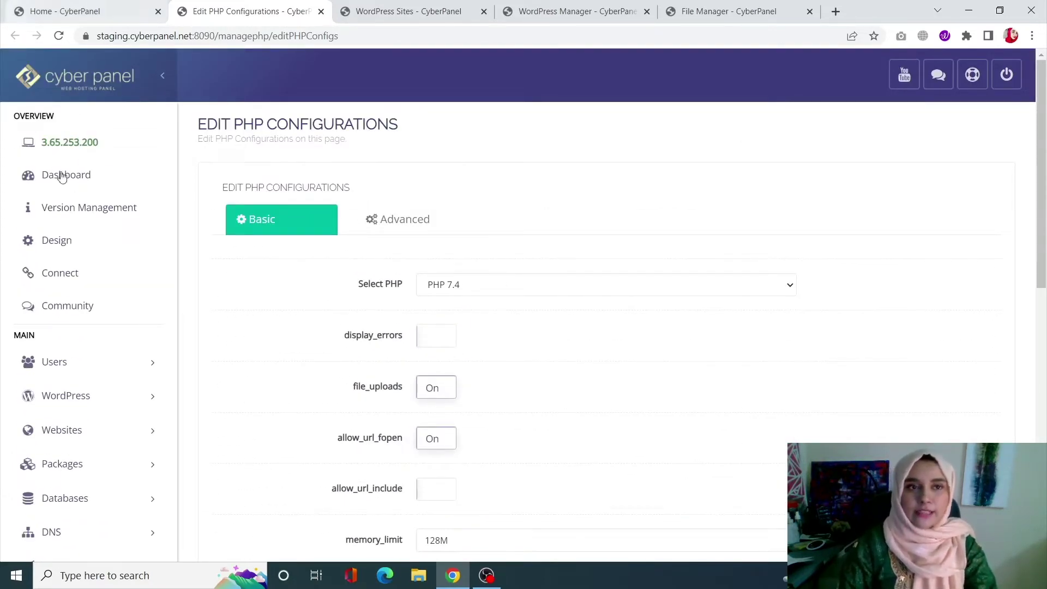
Step: Go from WordPress Sites to the cpcp site's File Manager at /home/staging.cyberpanel.net/cpcp
click(77, 392)
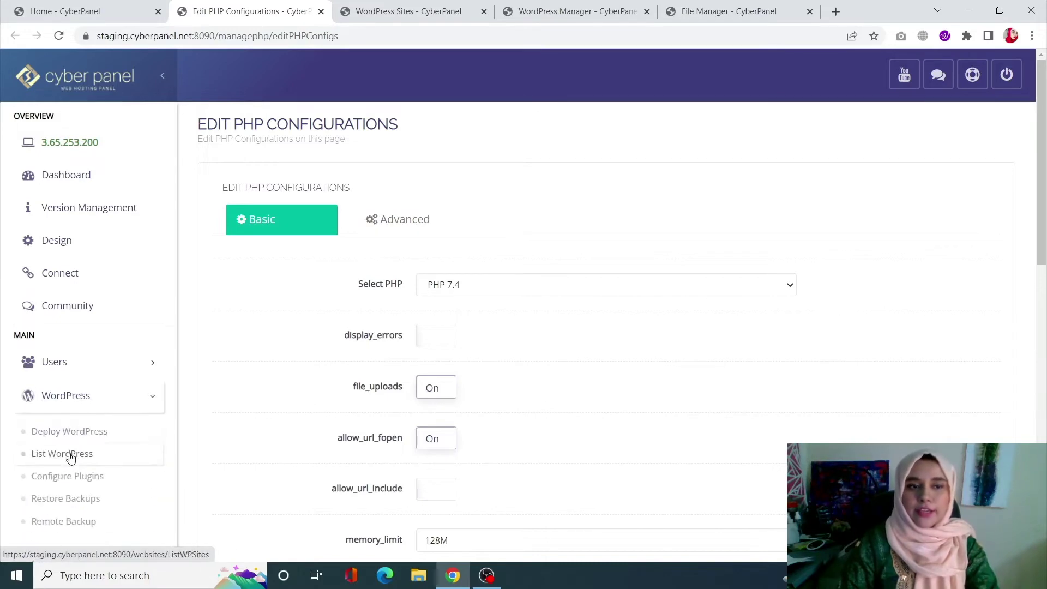
click(409, 11)
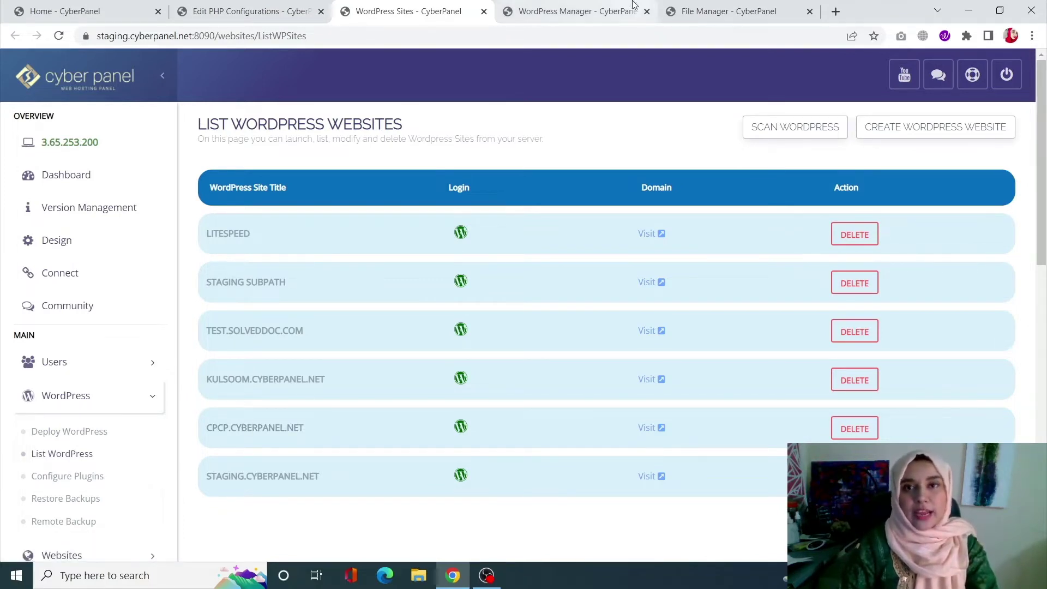
click(608, 6)
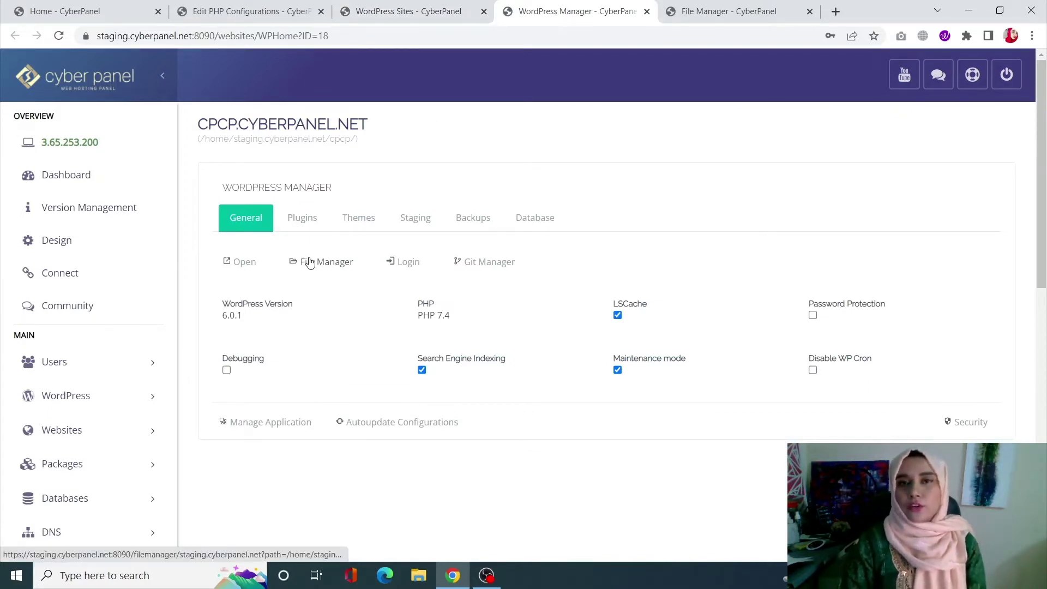
click(709, 11)
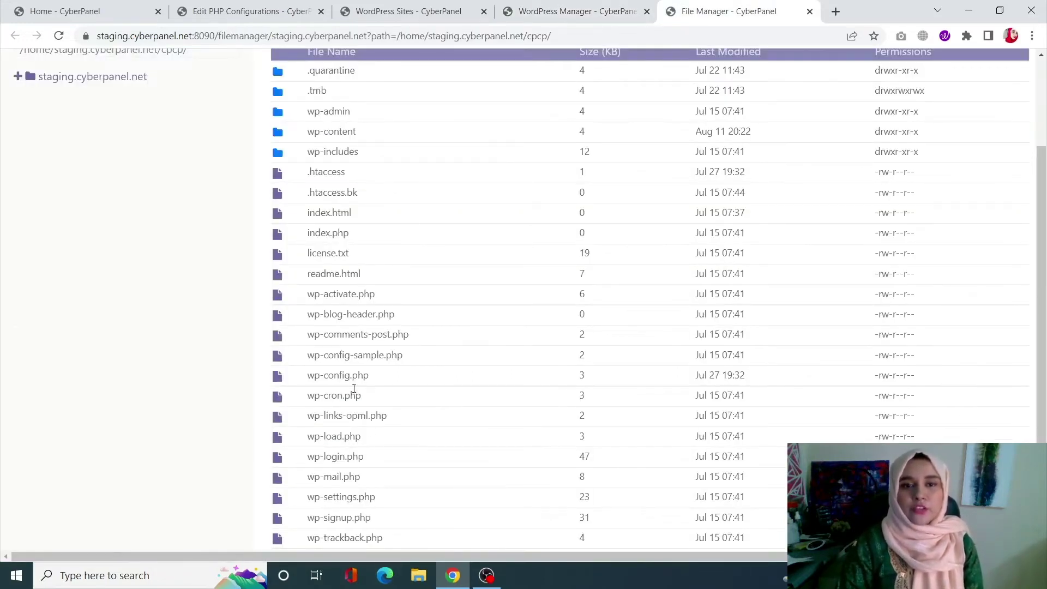
Step: Try editing wp-config.php in the quick HTML Editor, then close it when it shows blank
right_click(339, 375)
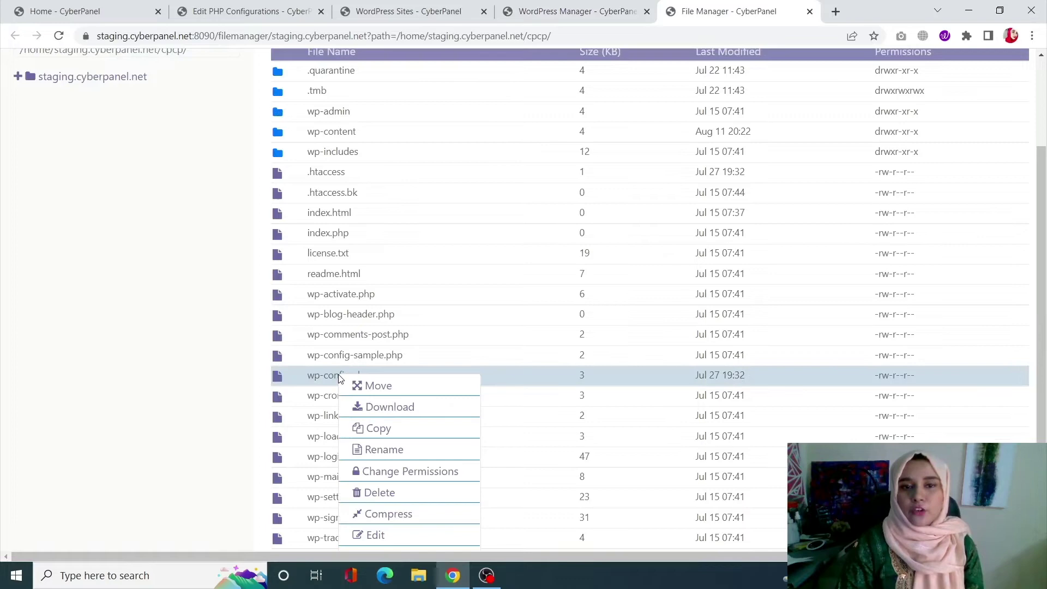
click(375, 535)
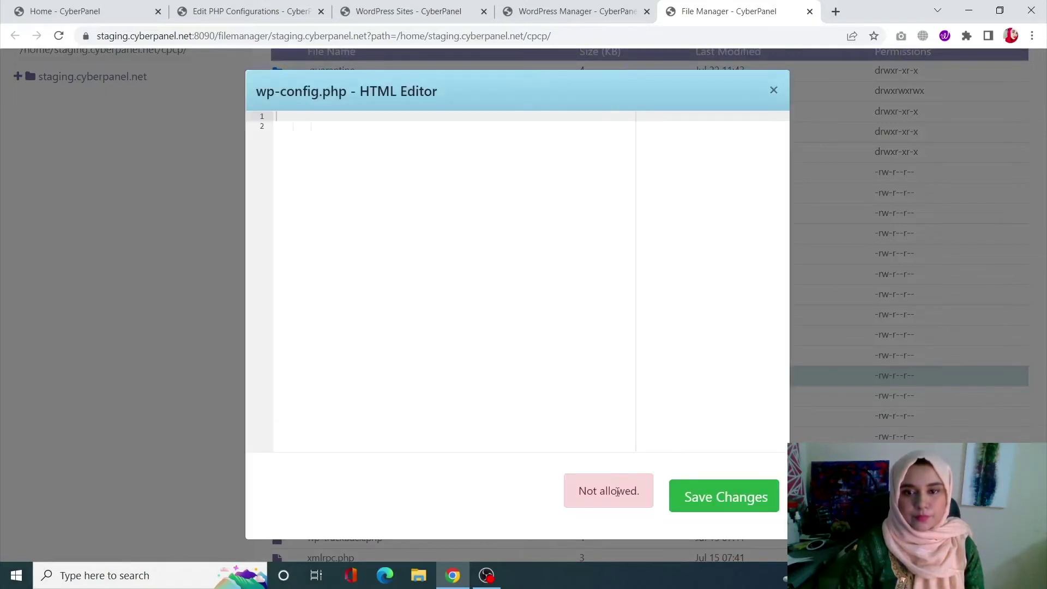
click(741, 182)
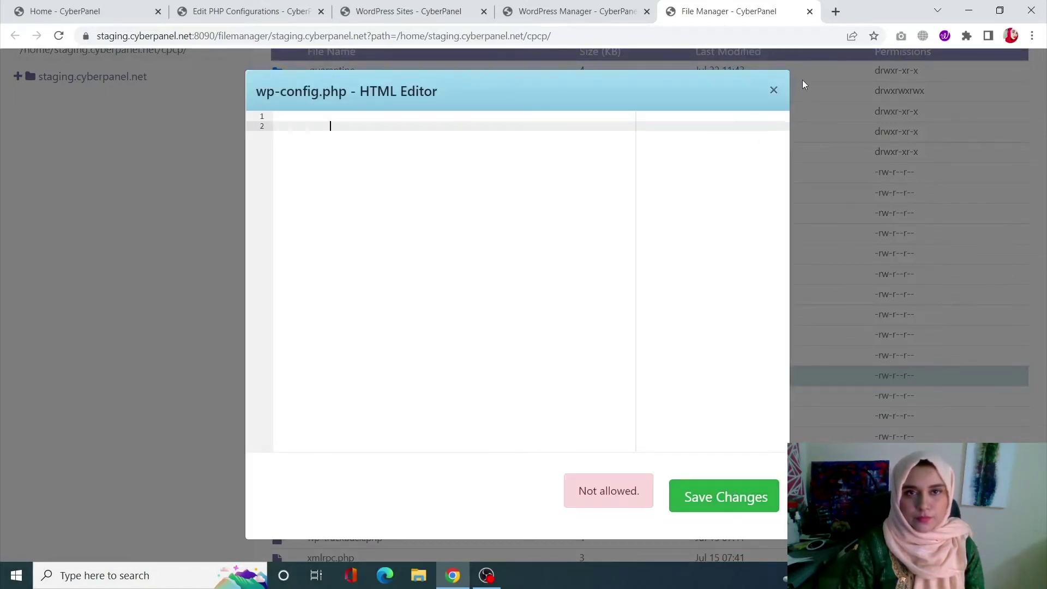
click(774, 90)
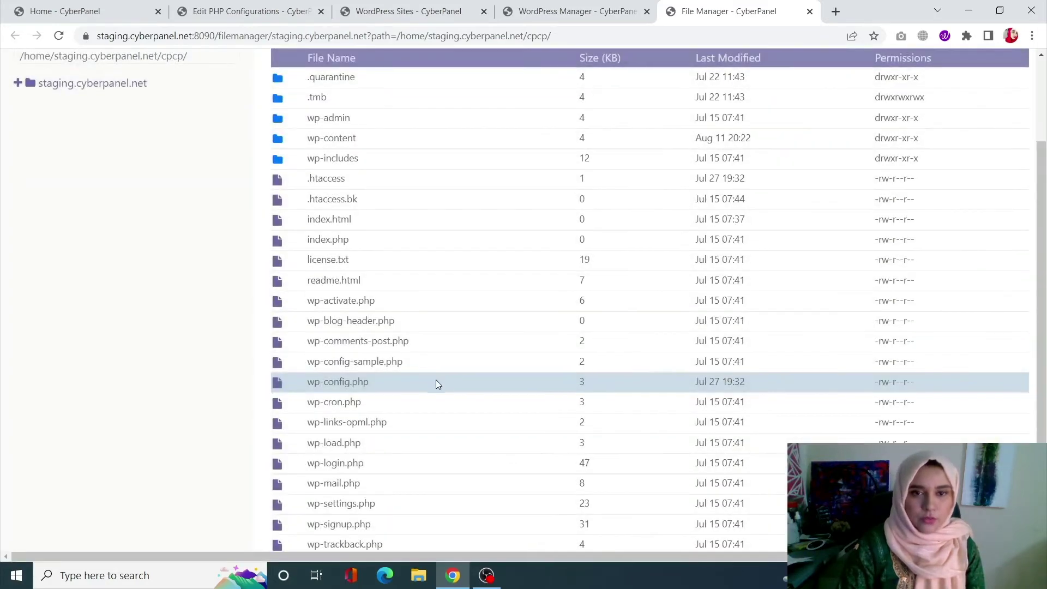
Step: Open wp-config.php with Edit with CodeMirror in a separate tab
right_click(436, 383)
scroll(497, 515, down, 1)
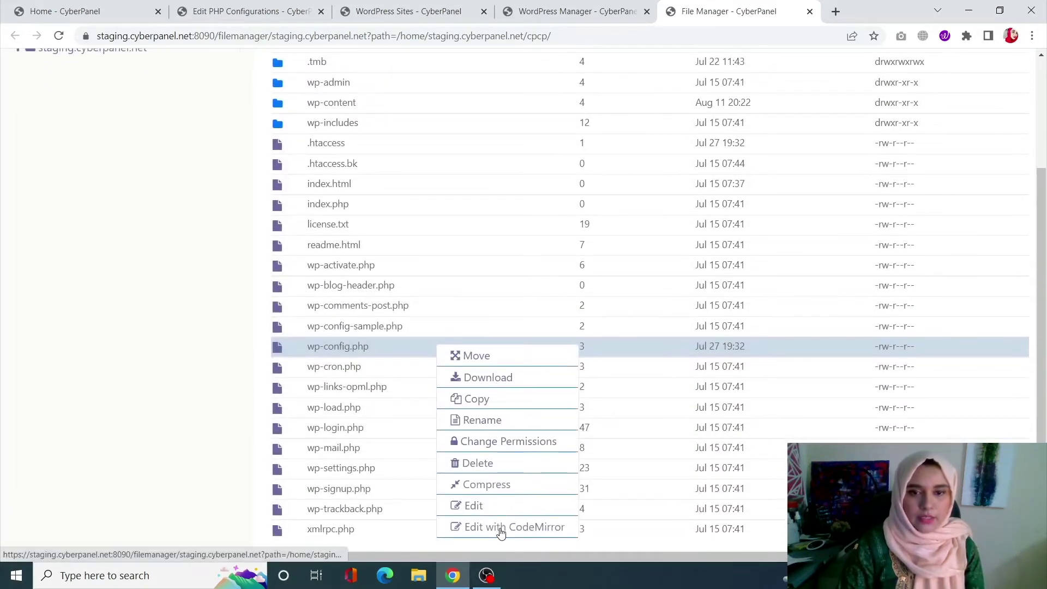
click(500, 529)
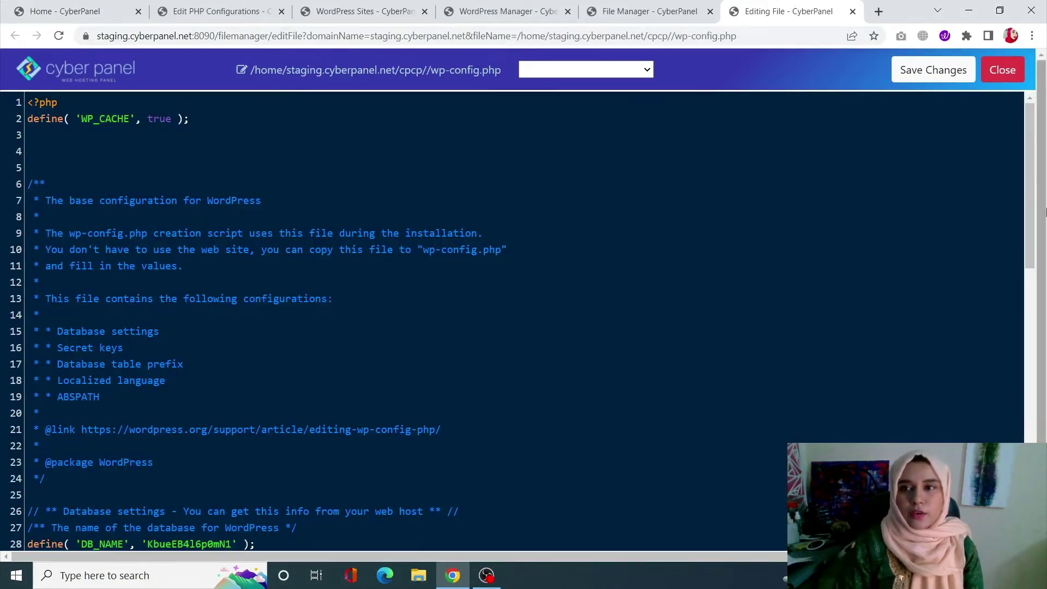
Step: Add set_time_limit (300); on line 97 below the stop-editing comment in wp-config.php
drag(1041, 217, 1041, 566)
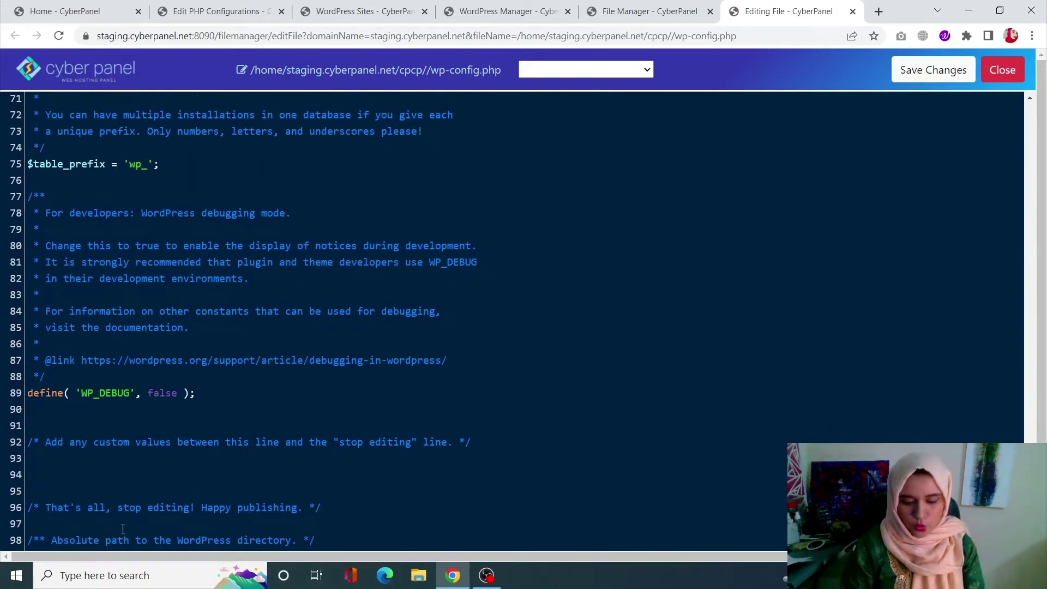
text(et_)
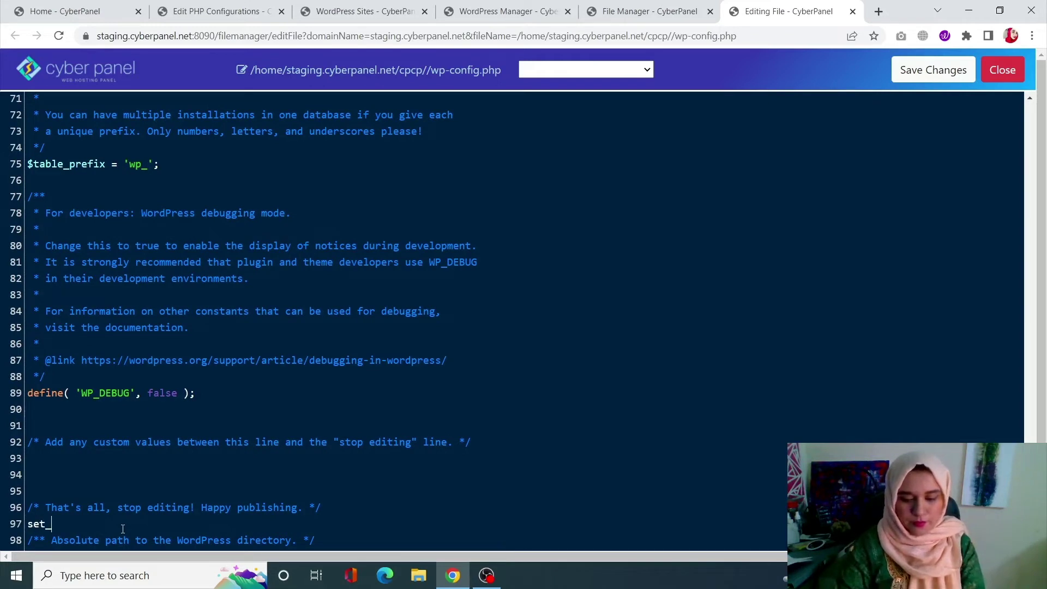
text(time)
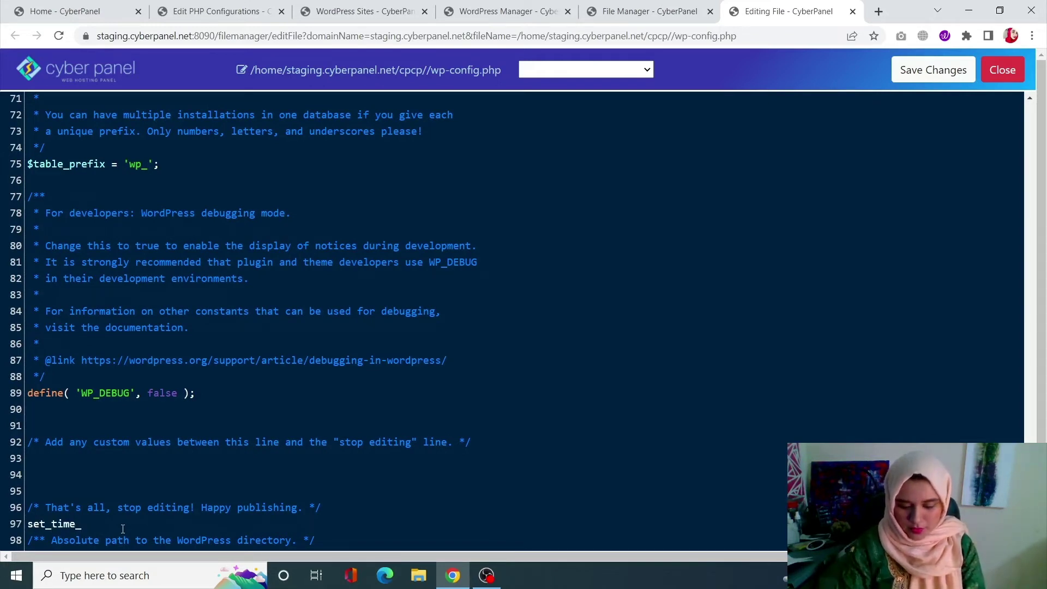
text(_lim)
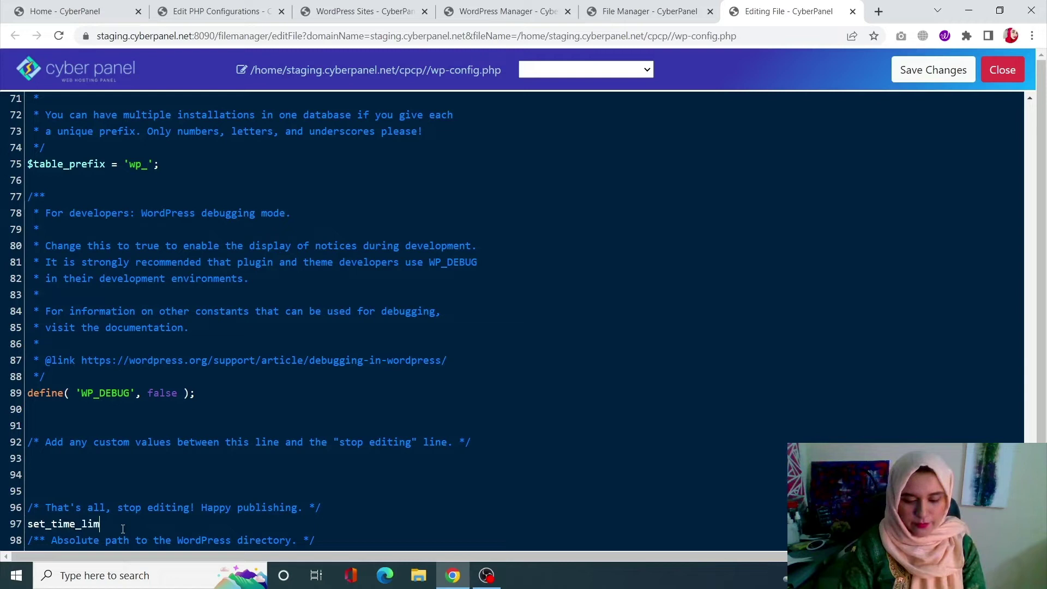
text(it ())
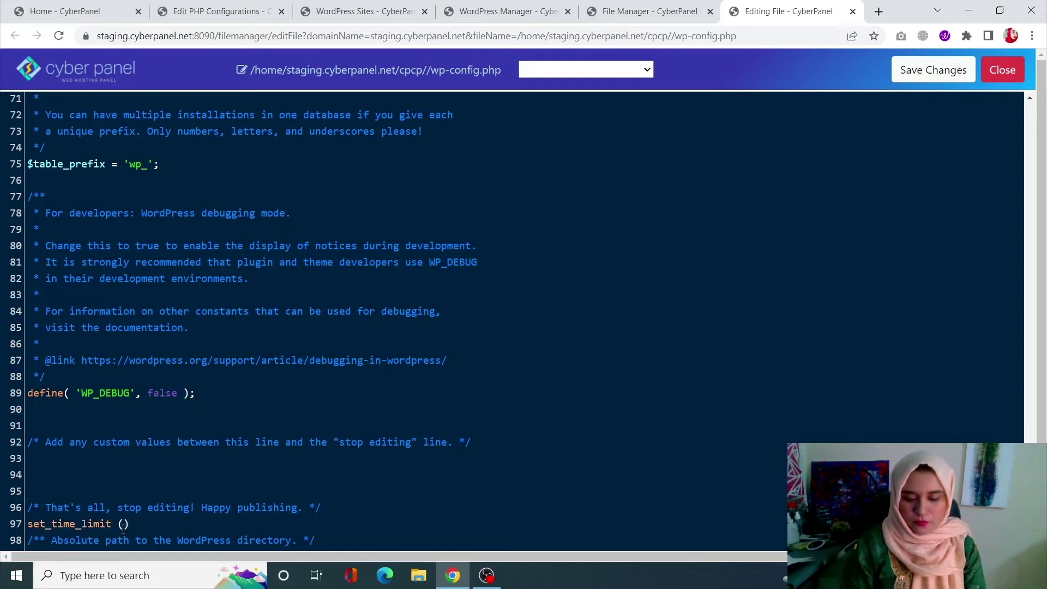
text(300)
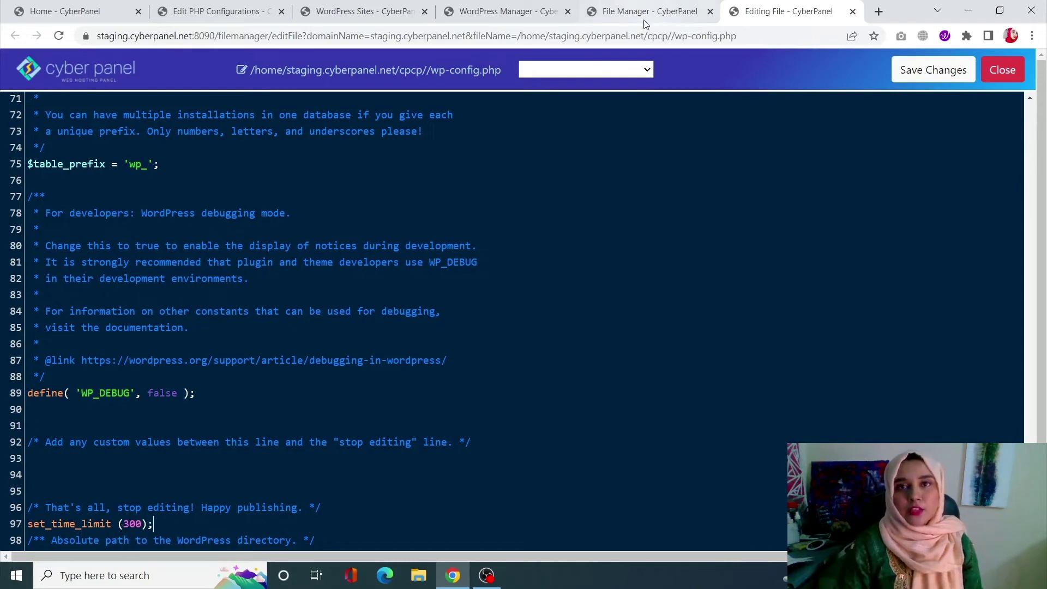
Step: Back in the cpcp file list, open .htaccess with Edit with CodeMirror
click(604, 10)
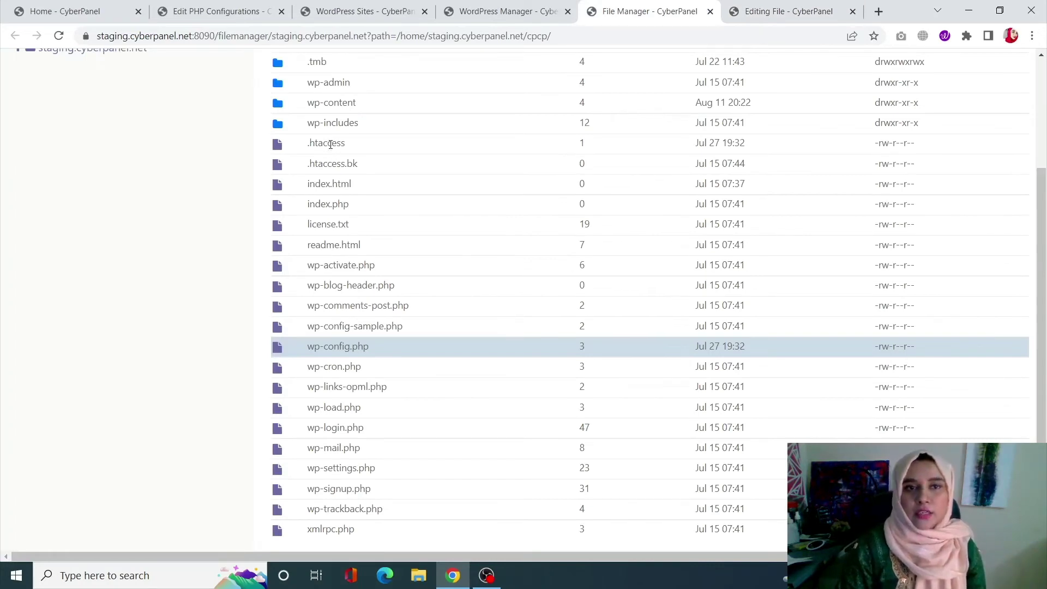
right_click(330, 144)
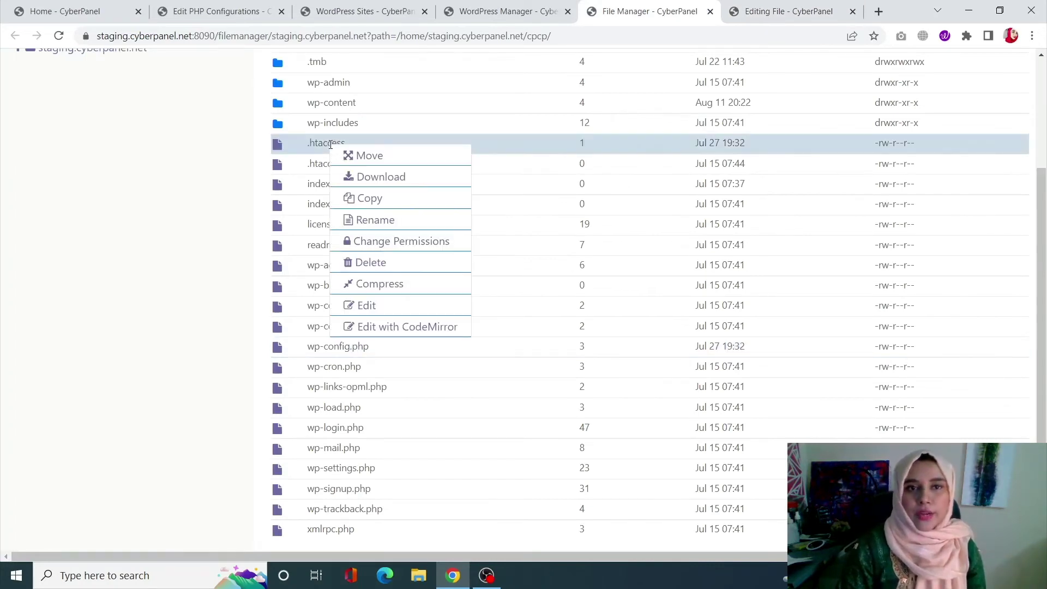
click(413, 331)
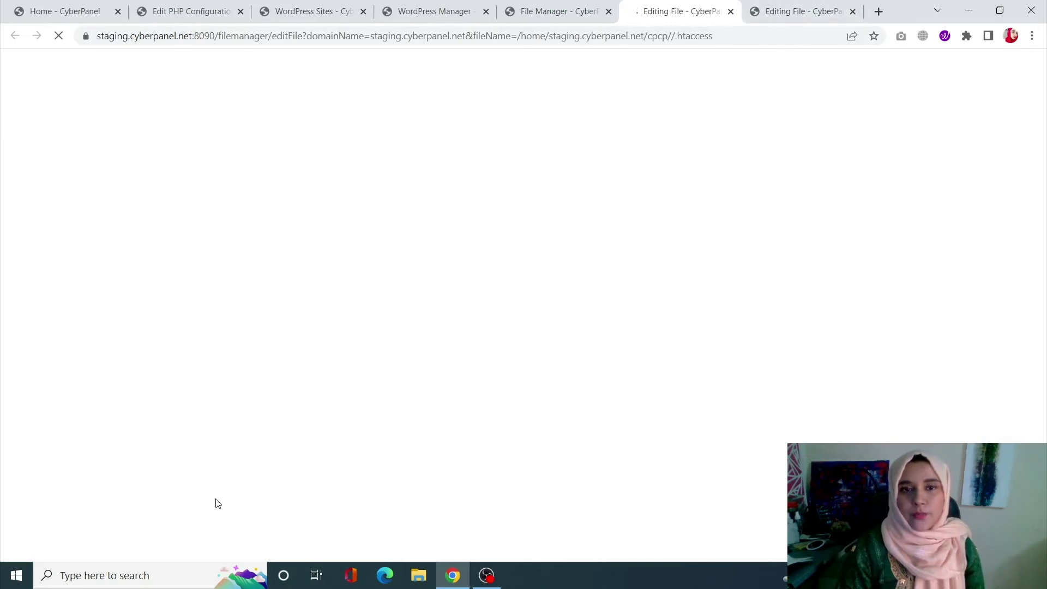
Step: Add a max_execution 300 line at line 49, just above # END WordPress
scroll(245, 435, down, 2)
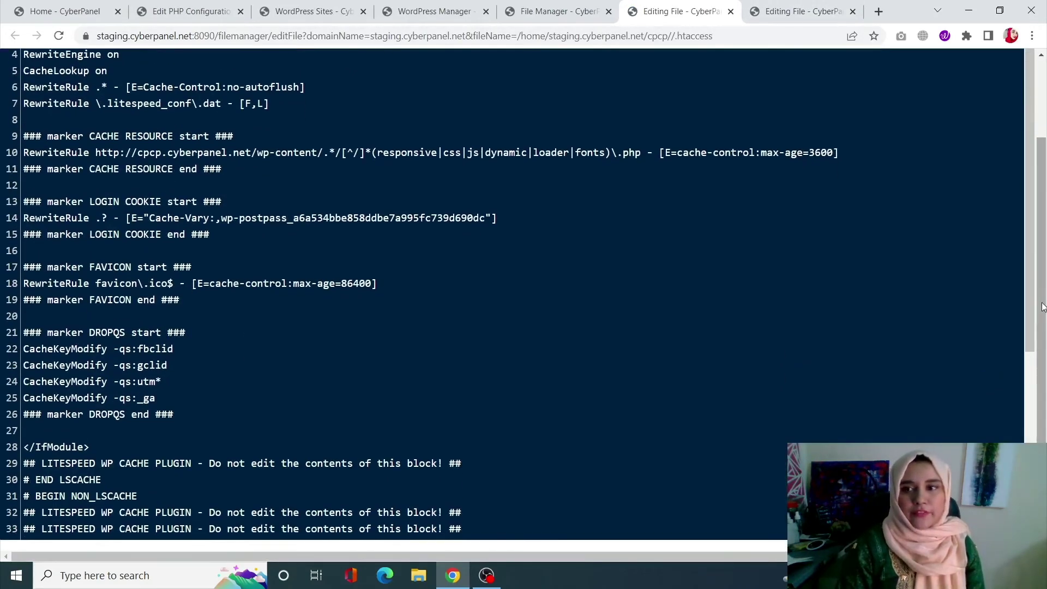
drag(1027, 312, 1027, 443)
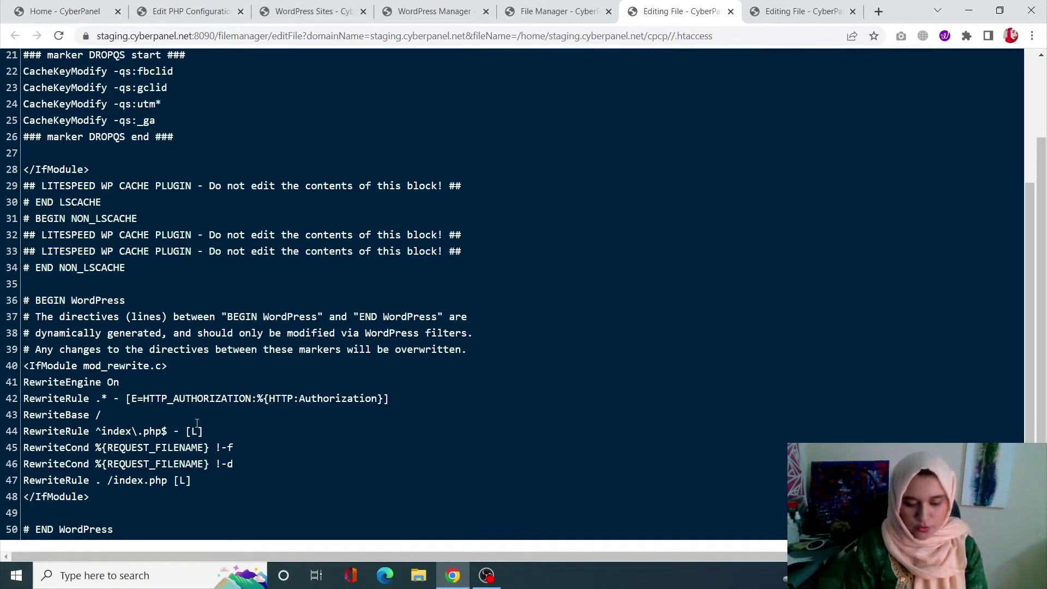
text(max_e)
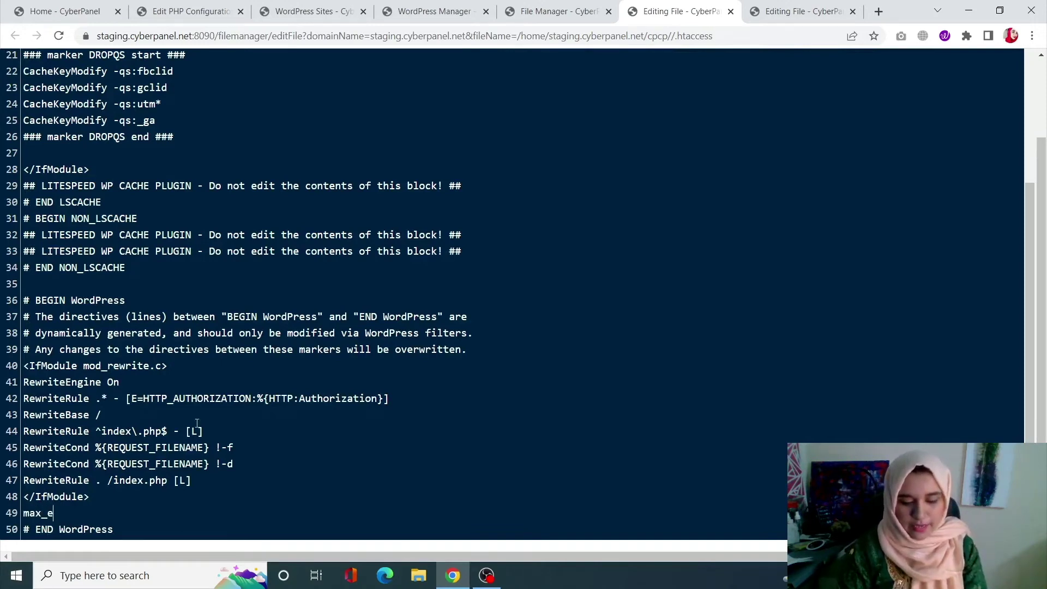
text(xecution 3)
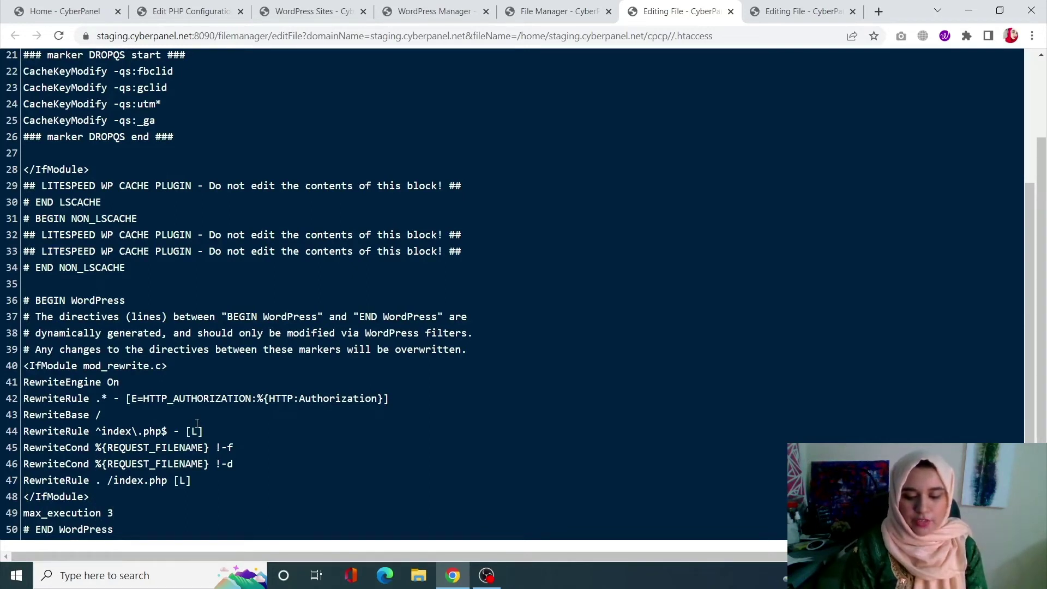
text(00)
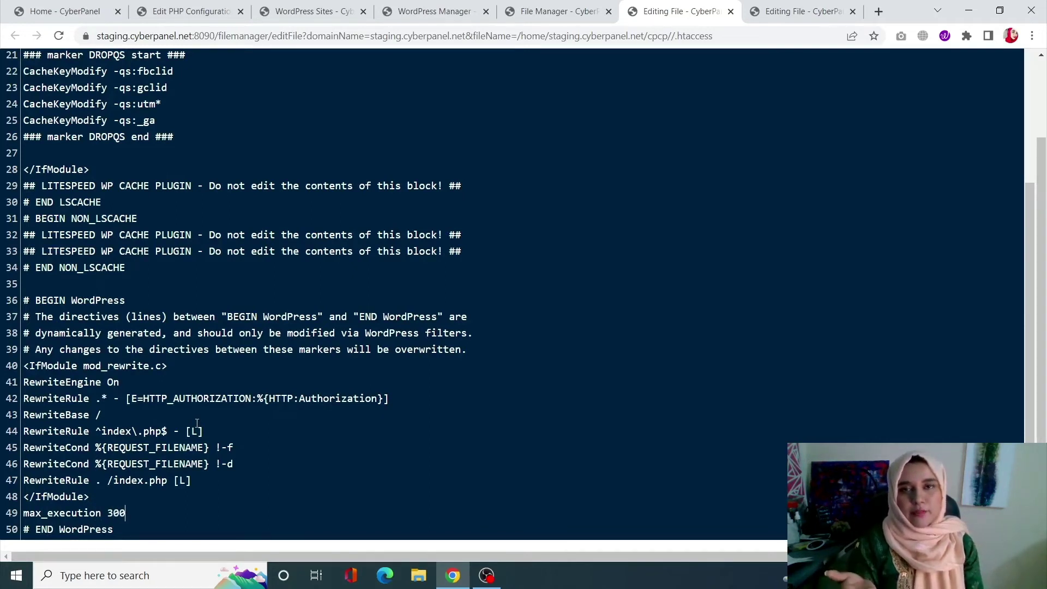